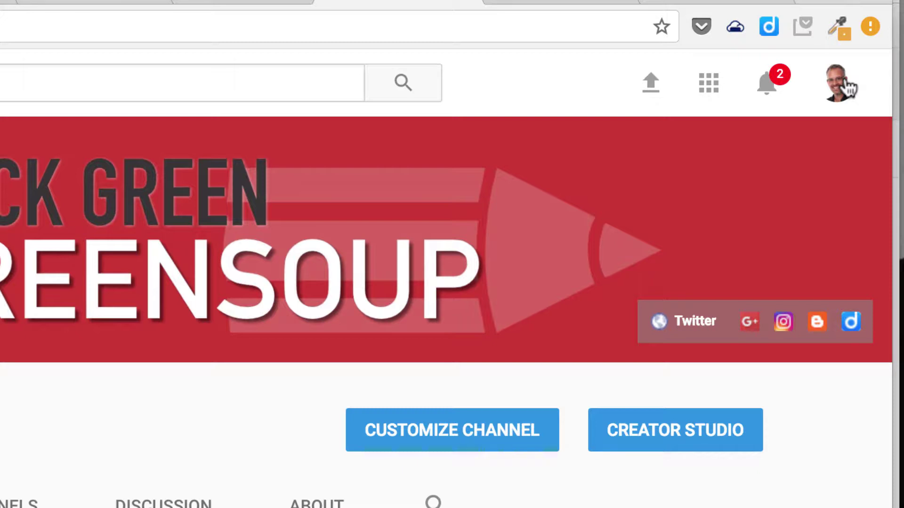
Step: Go from the channel's account menu to Creator Studio and open the Audio Library's Free music tab
{"action": "left_click", "coordinate": [844, 92]}
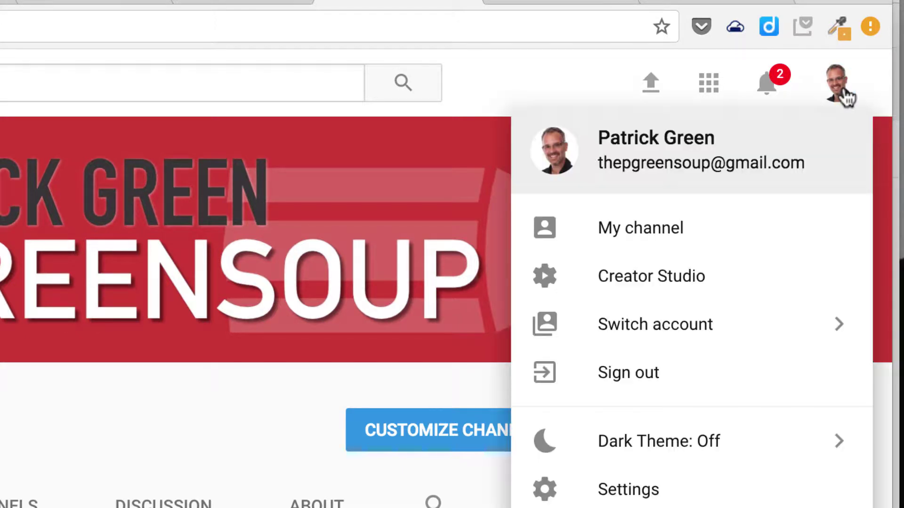
{"action": "left_click", "coordinate": [740, 287]}
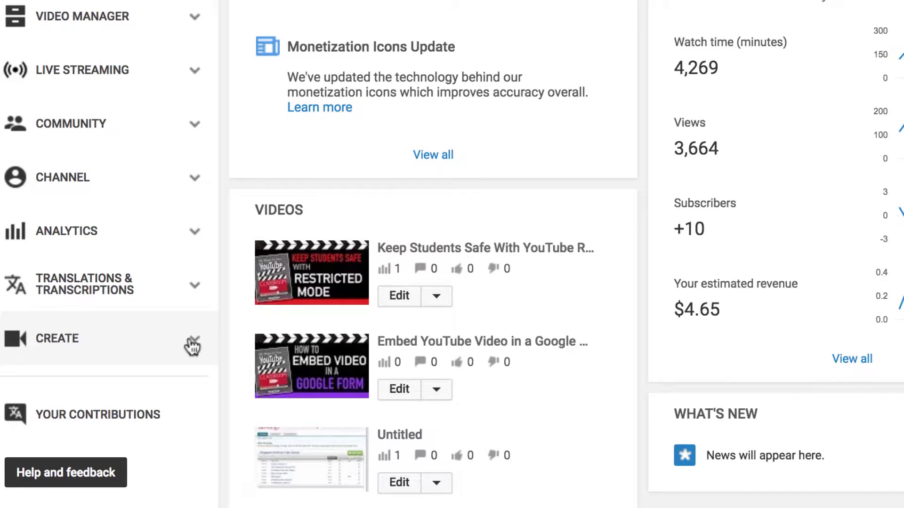
{"action": "left_click", "coordinate": [192, 343]}
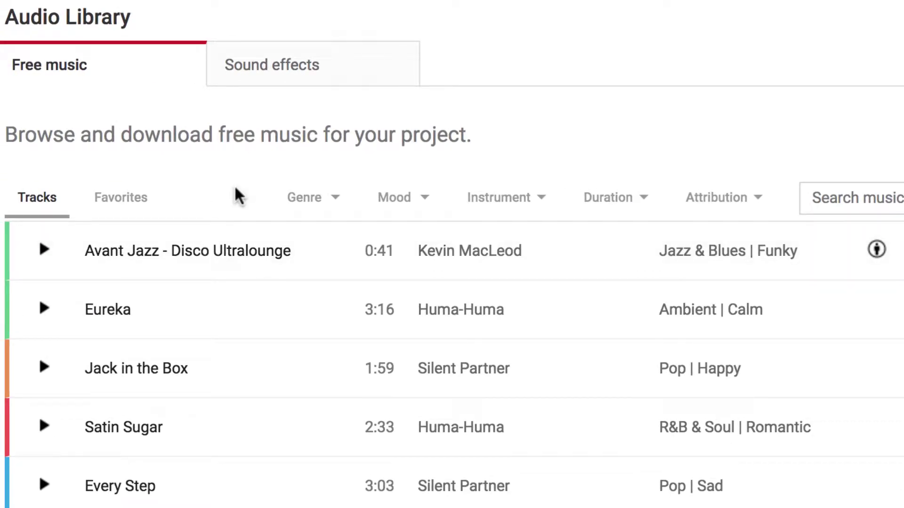
Step: Filter free music to the Romantic mood and the Trumpet instrument, replacing an Acoustic Guitar choice
{"action": "left_click", "coordinate": [431, 202]}
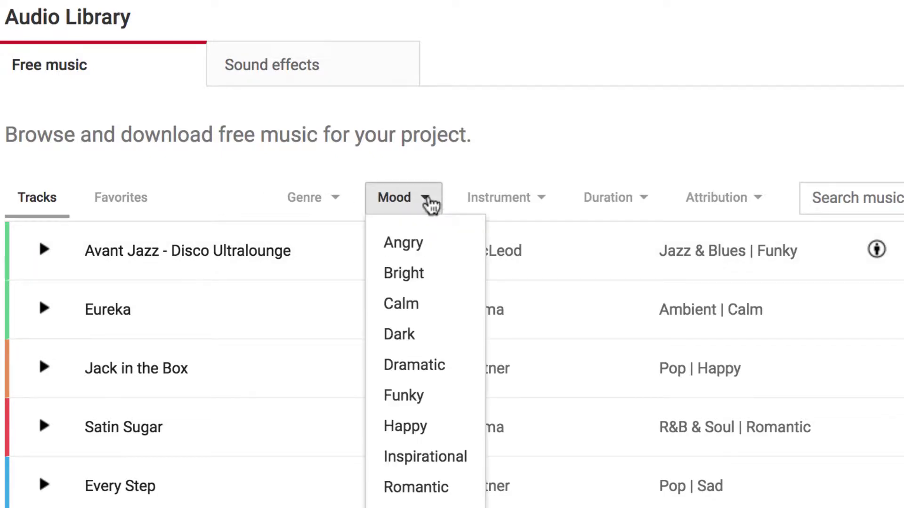
{"action": "left_click", "coordinate": [443, 494]}
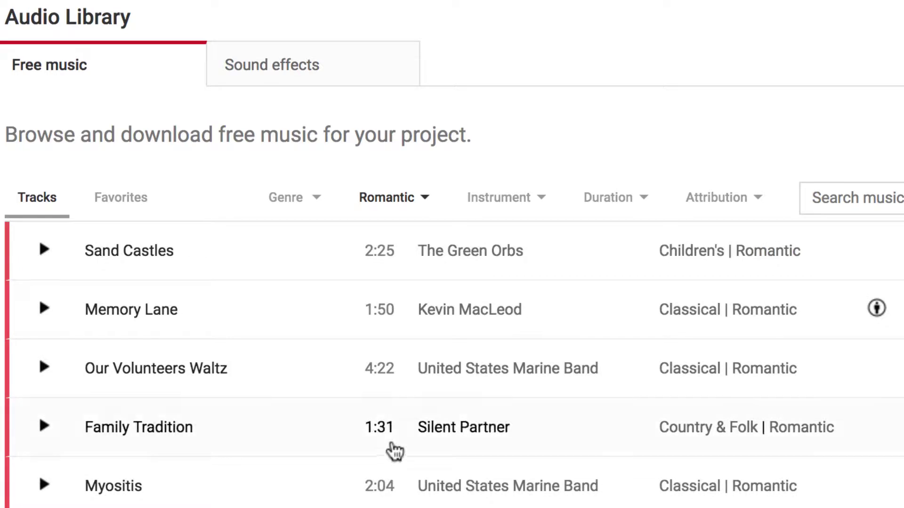
{"action": "left_click", "coordinate": [546, 201]}
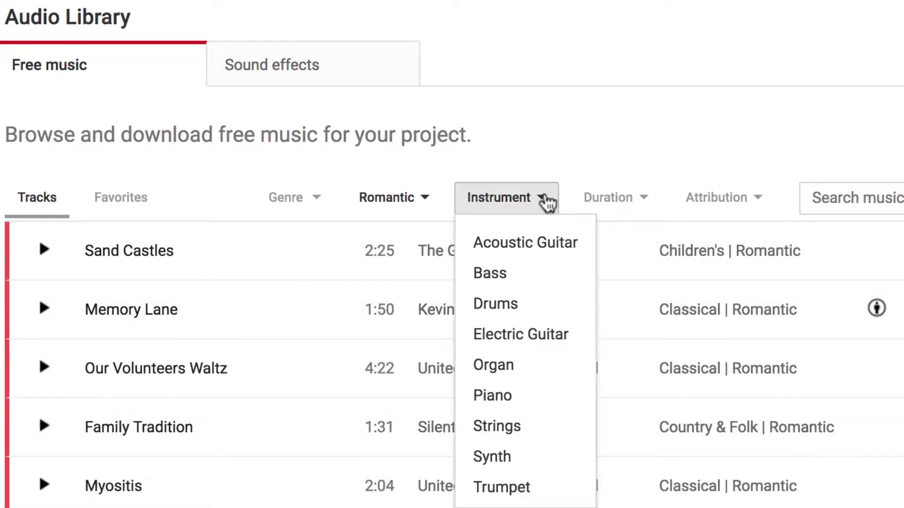
{"action": "left_click", "coordinate": [546, 245]}
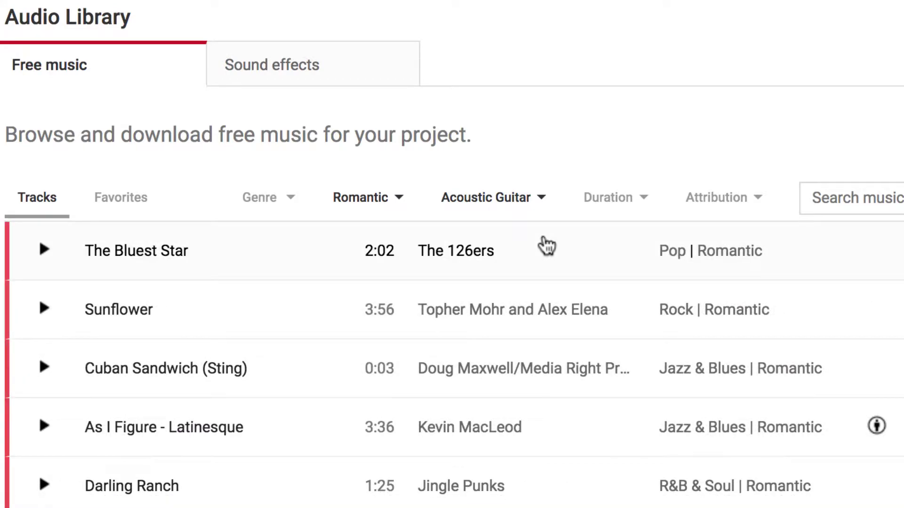
{"action": "left_click", "coordinate": [535, 208]}
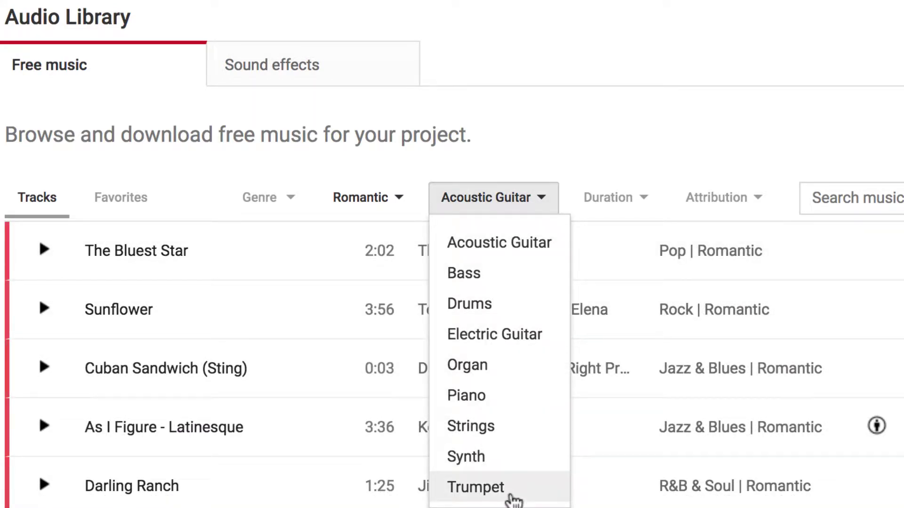
{"action": "left_click", "coordinate": [521, 496]}
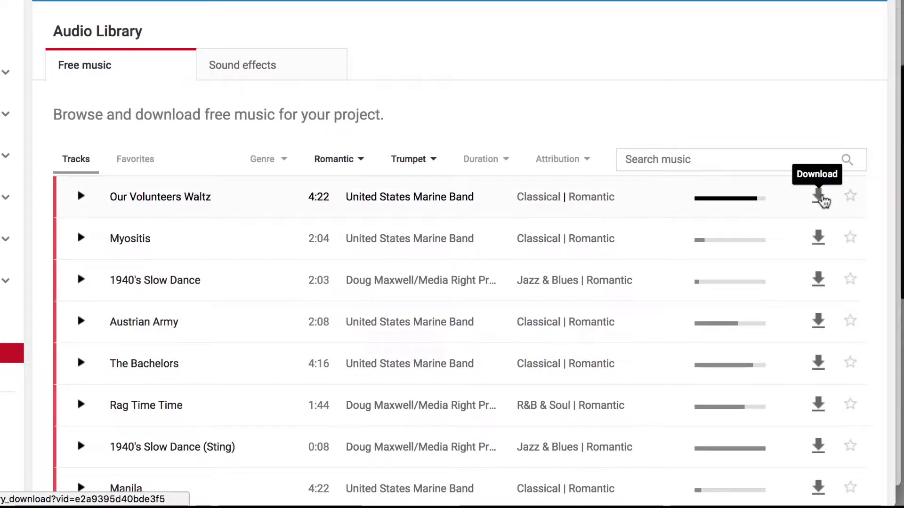
Step: Star Our Volunteers Waltz, confirm it under Favorites, then return to the filtered track list
{"action": "left_click", "coordinate": [821, 197]}
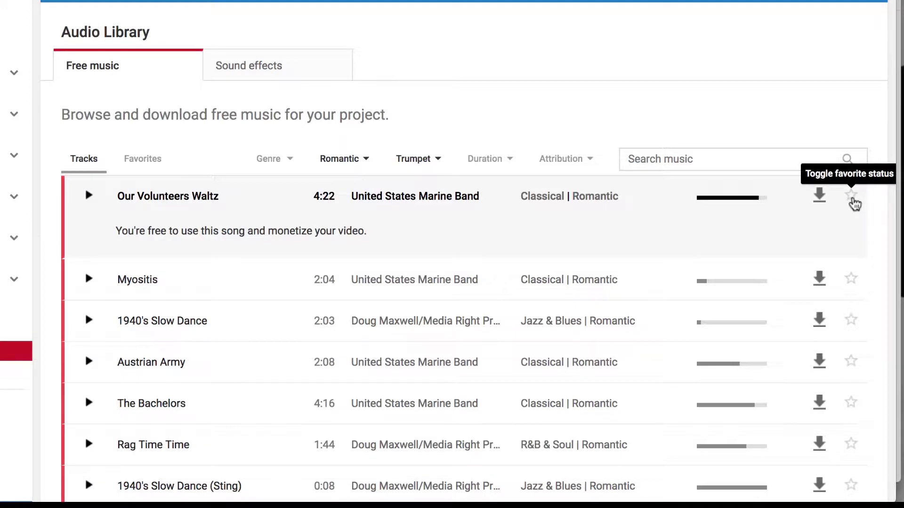
{"action": "left_click", "coordinate": [852, 197]}
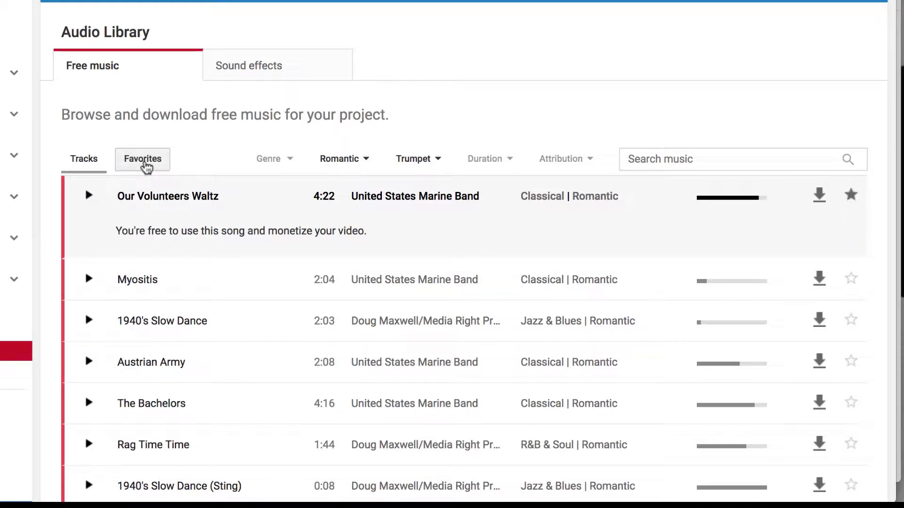
{"action": "left_click", "coordinate": [145, 162]}
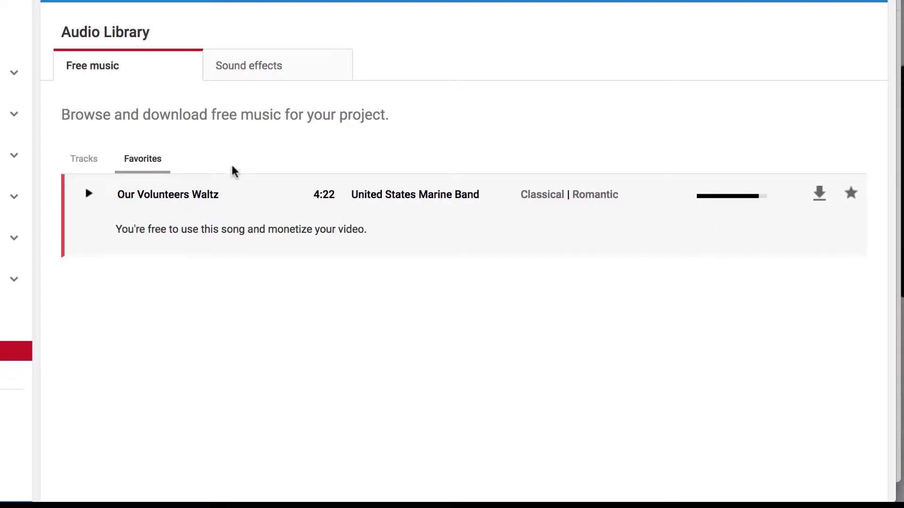
{"action": "left_click", "coordinate": [93, 171]}
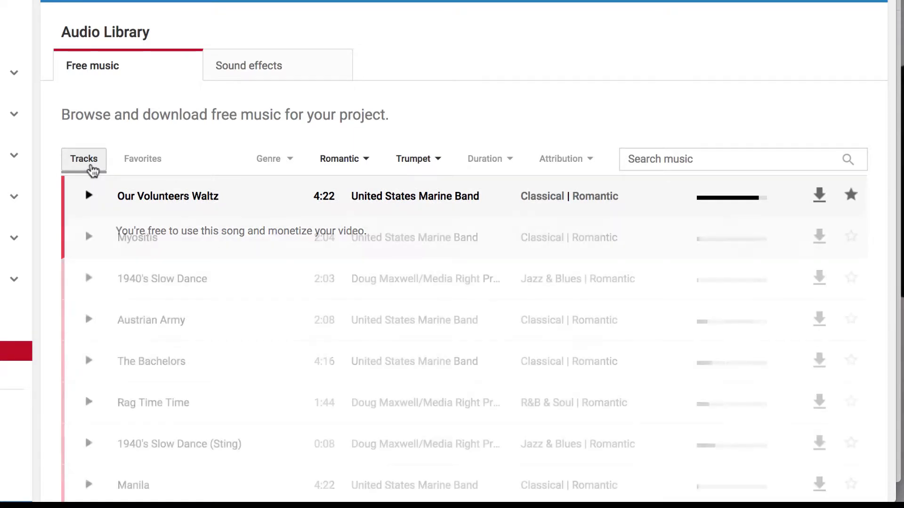
{"action": "left_click", "coordinate": [516, 165]}
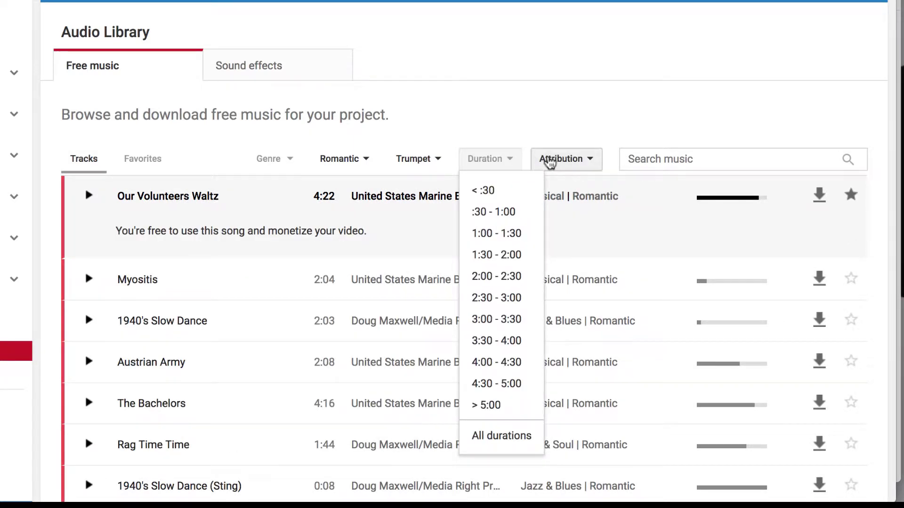
Step: Show the Creative Commons attribution details for the Local Elevator track, leaving the Attribution filter unset
{"action": "left_click", "coordinate": [570, 166]}
{"action": "left_click", "coordinate": [585, 121]}
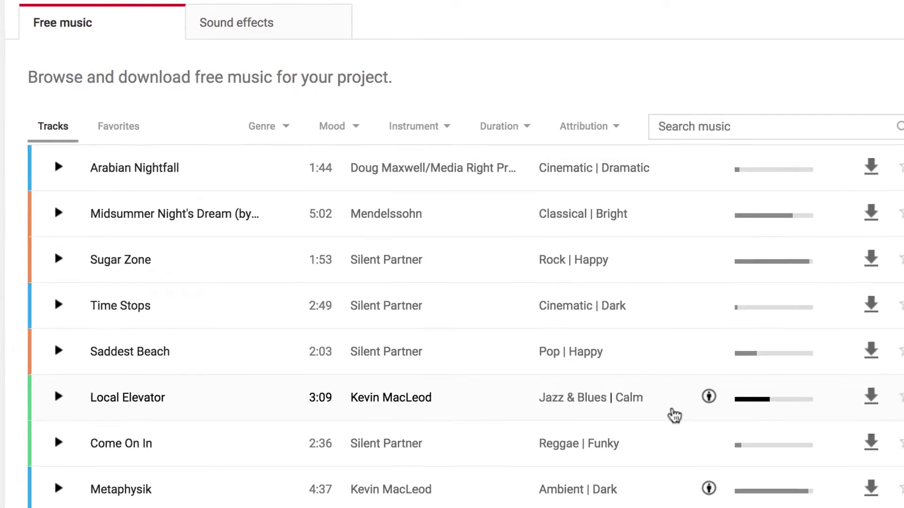
{"action": "mouse_move", "coordinate": [711, 401]}
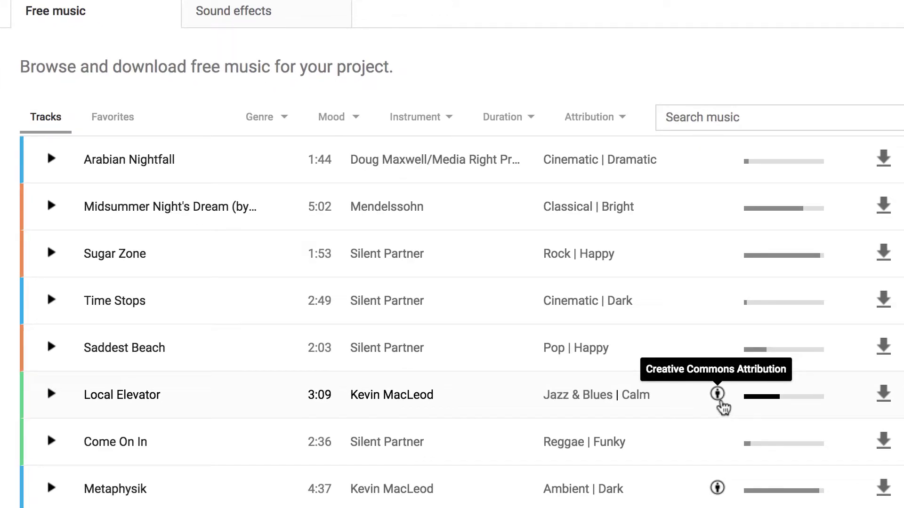
{"action": "left_click", "coordinate": [717, 395]}
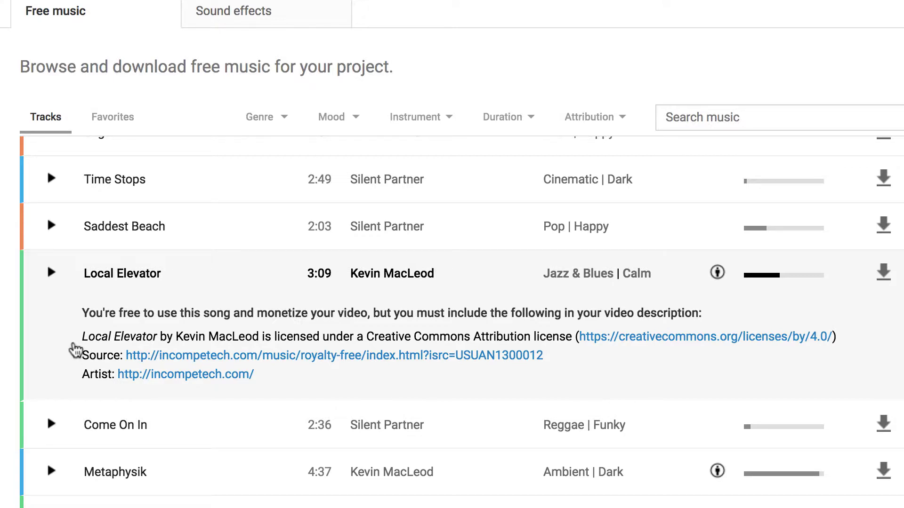
{"action": "scroll", "coordinate": [284, 254], "scroll_direction": "up", "scroll_amount": 1}
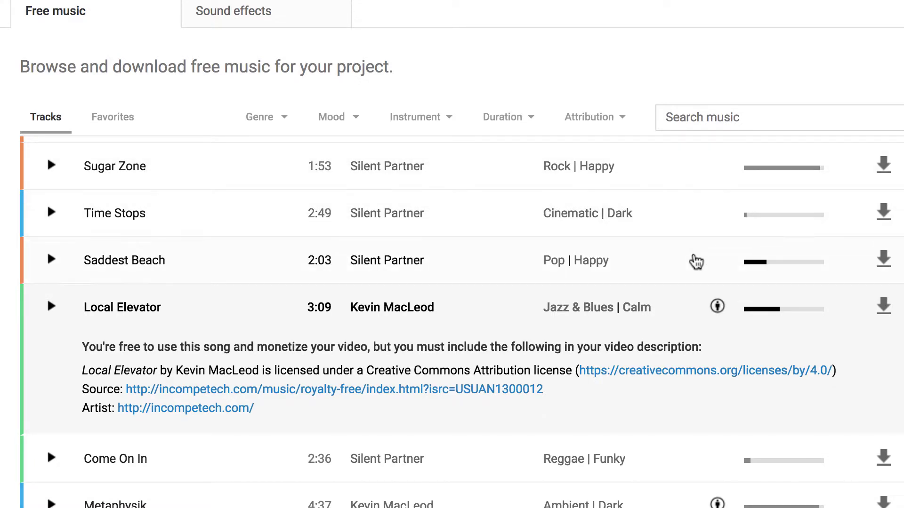
{"action": "scroll", "coordinate": [696, 261], "scroll_direction": "up", "scroll_amount": 3}
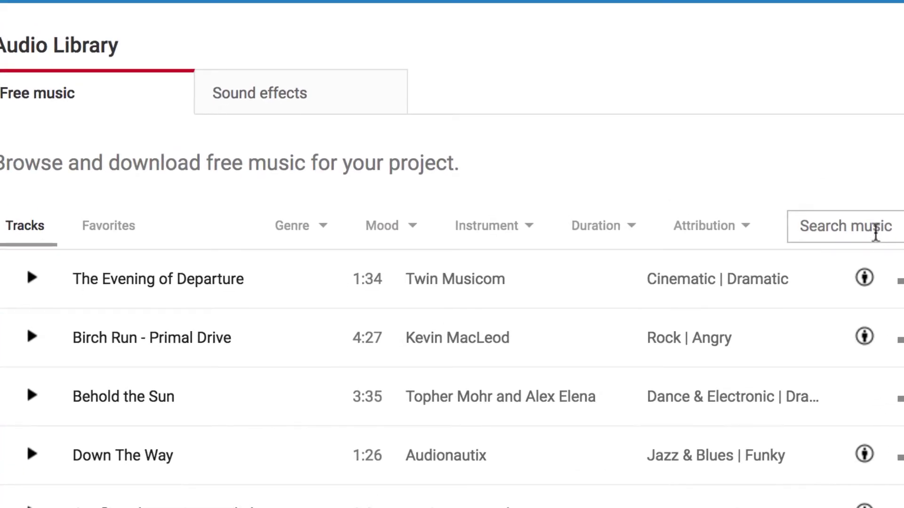
Step: Search the free music for 'chinese', then switch to the Sound effects library
{"action": "left_click", "coordinate": [876, 231]}
{"action": "type", "text": "chinese"}
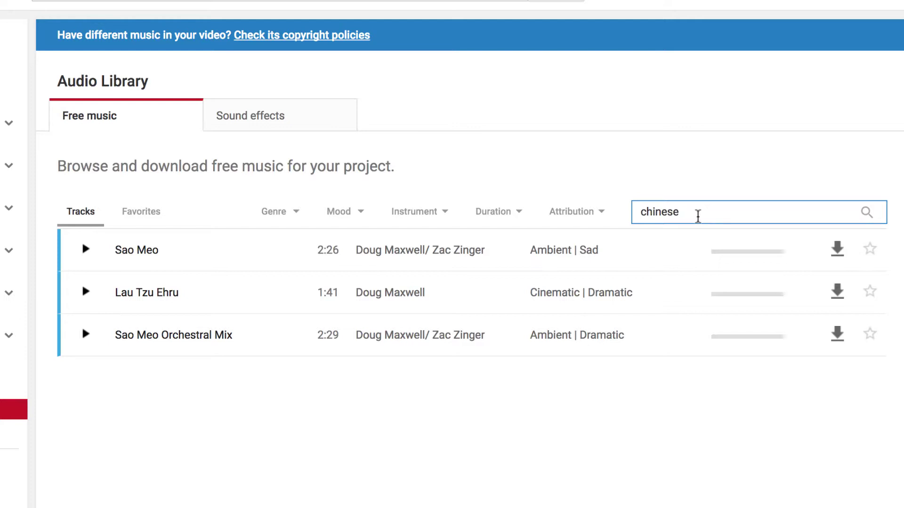
{"action": "left_click", "coordinate": [289, 126]}
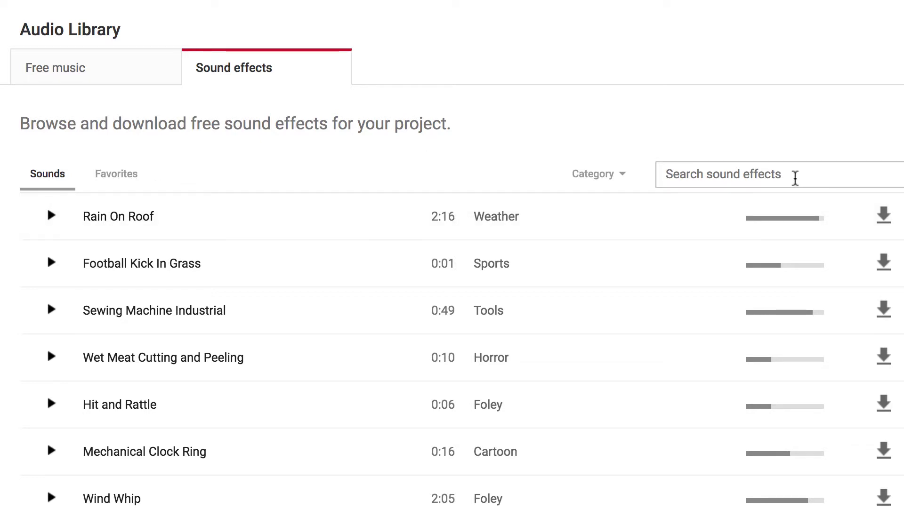
Step: Search sound effects for 'crash', then refine the search to 'car crash'
{"action": "left_click", "coordinate": [795, 177]}
{"action": "type", "text": "crash"}
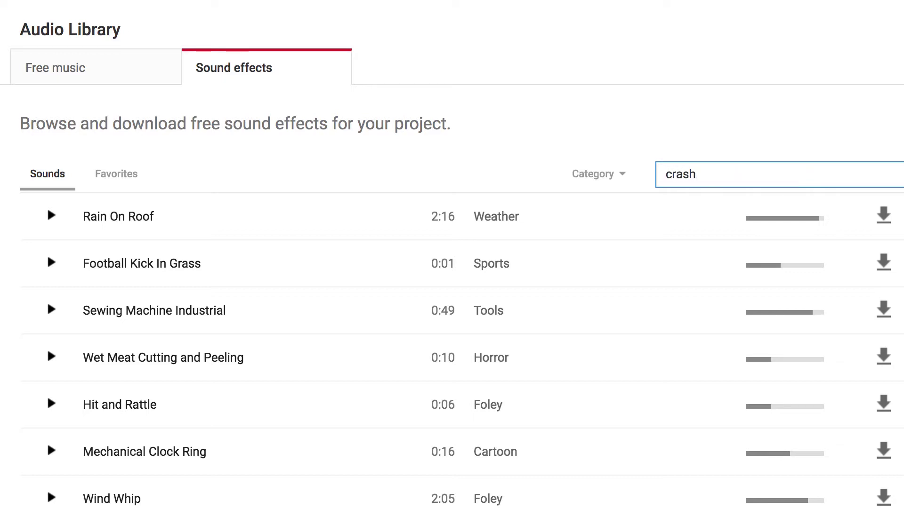
{"action": "key", "text": "Return"}
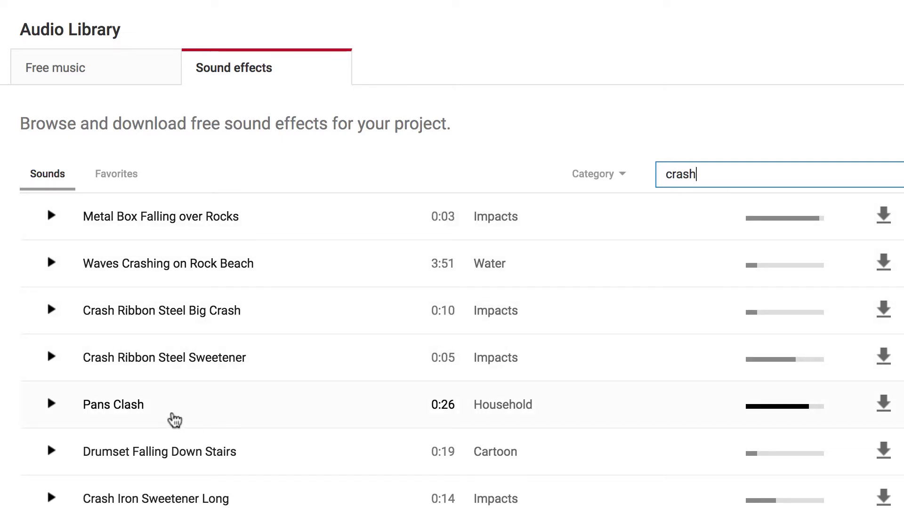
{"action": "double_click", "coordinate": [721, 181]}
{"action": "type", "text": "ca"}
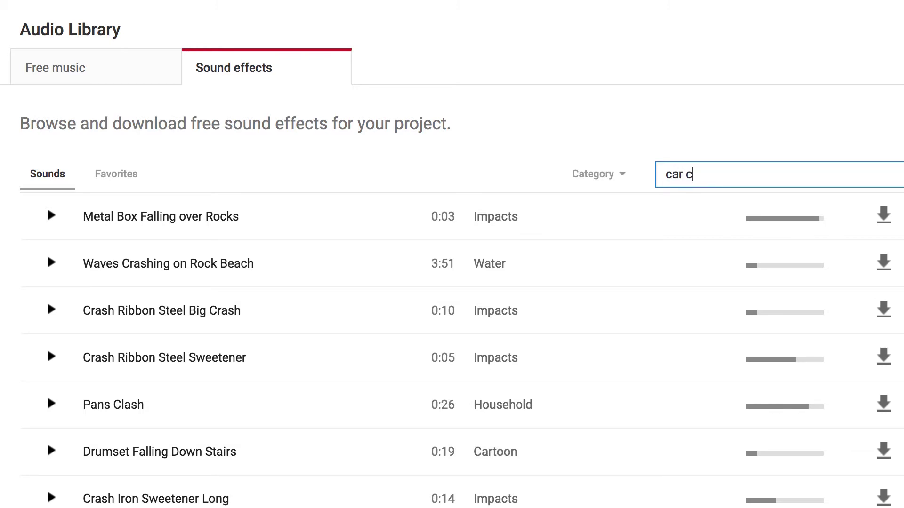
{"action": "type", "text": "r"}
{"action": "key", "text": "BackSpace"}
{"action": "key", "text": "BackSpace"}
{"action": "type", "text": "rash"}
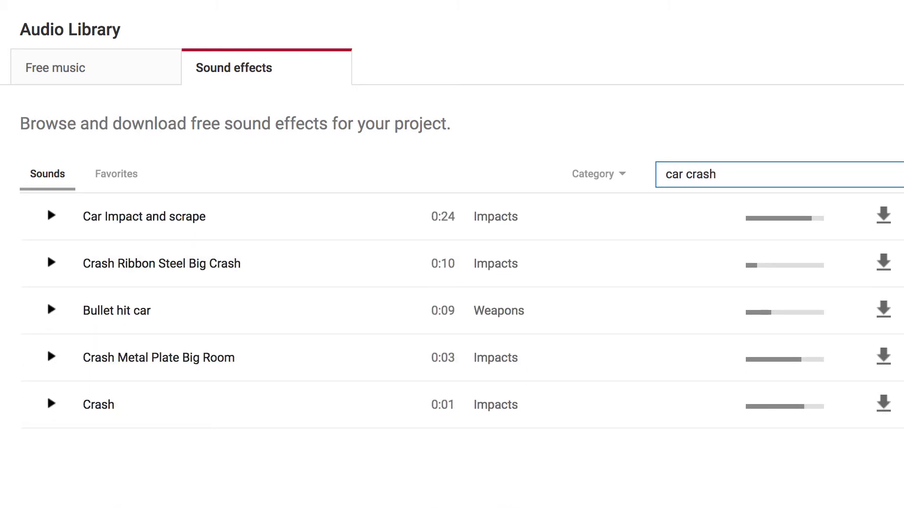